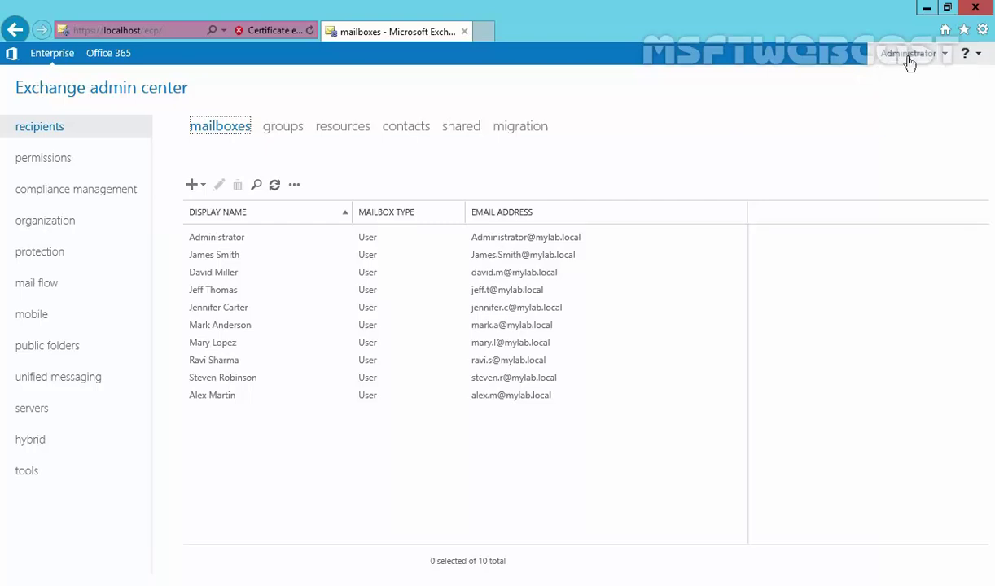
Start a new distribution group with the display name HR Users and the alias hrusers.
click(277, 131)
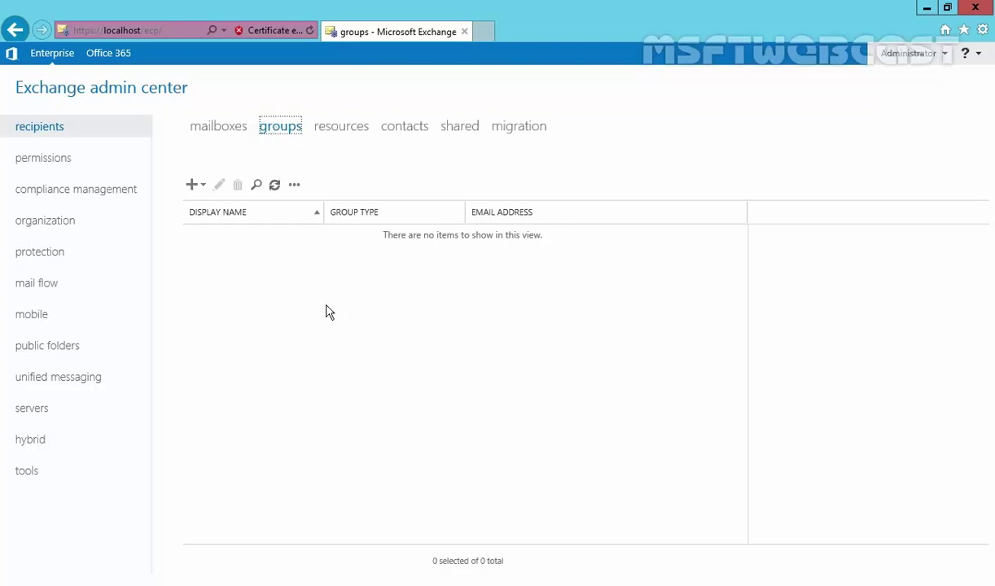
click(202, 188)
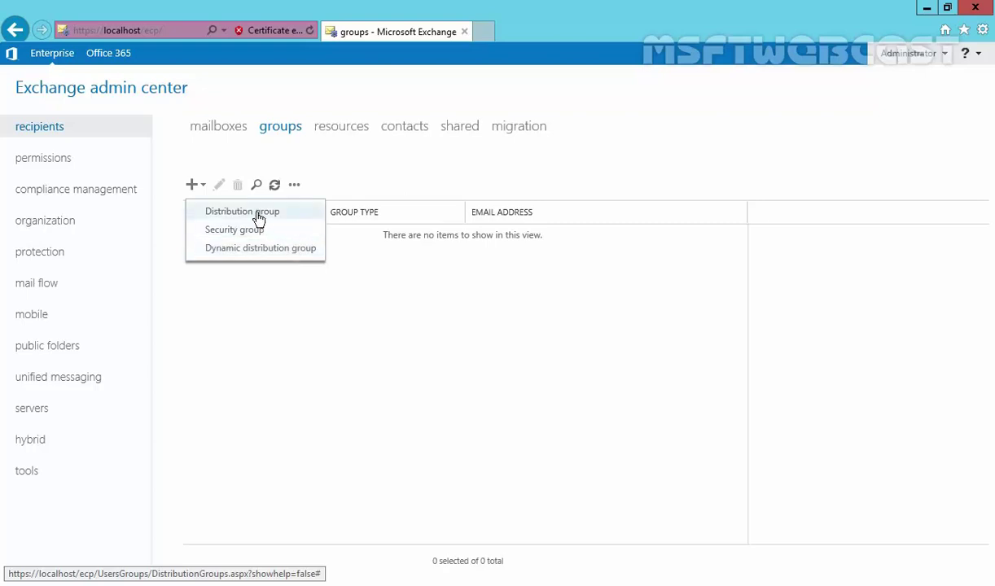
click(223, 215)
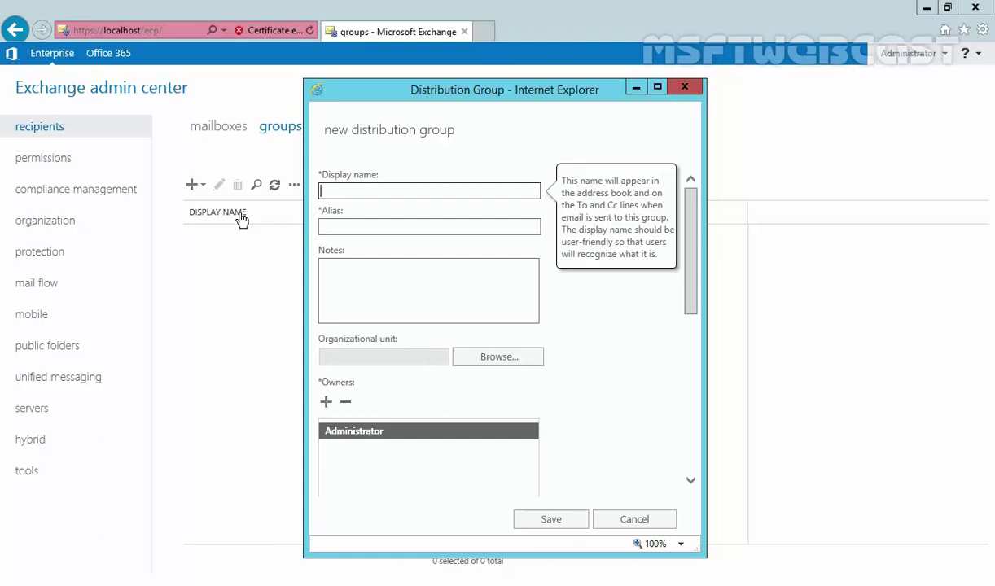
text(HR Users)
key(Tab)
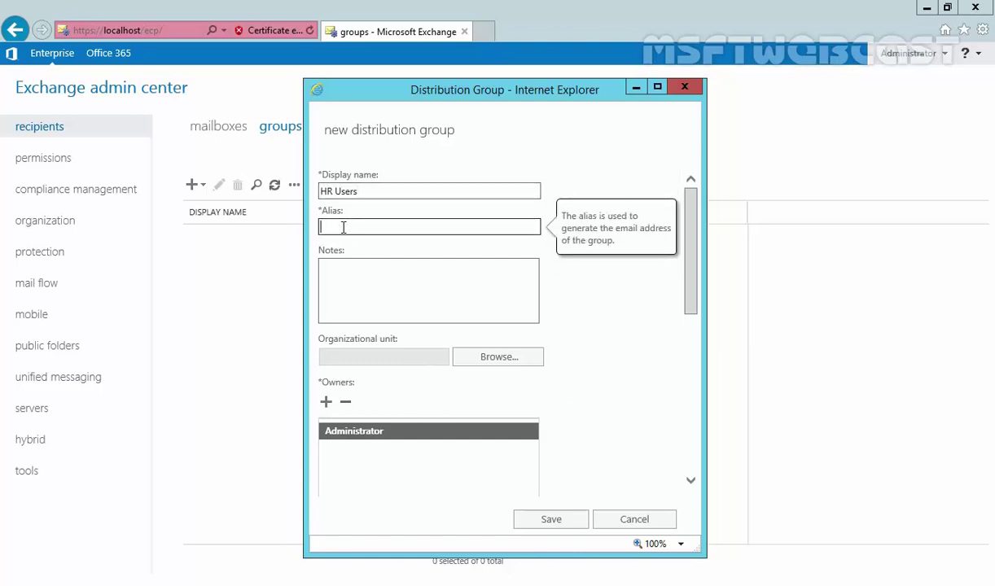
text(hrusers)
click(356, 276)
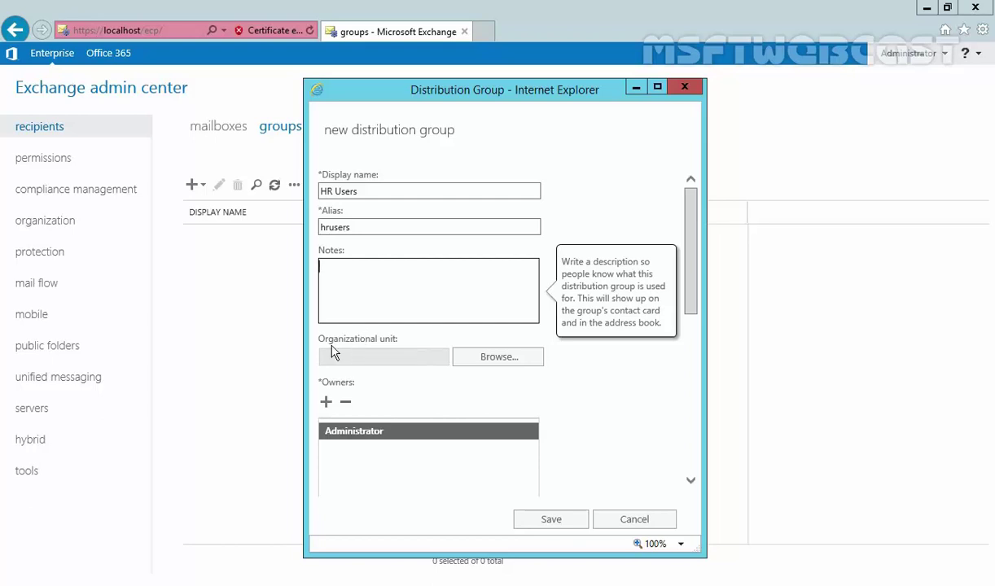
Set the new group's organizational unit to HRTeam under mylab.local.
click(495, 368)
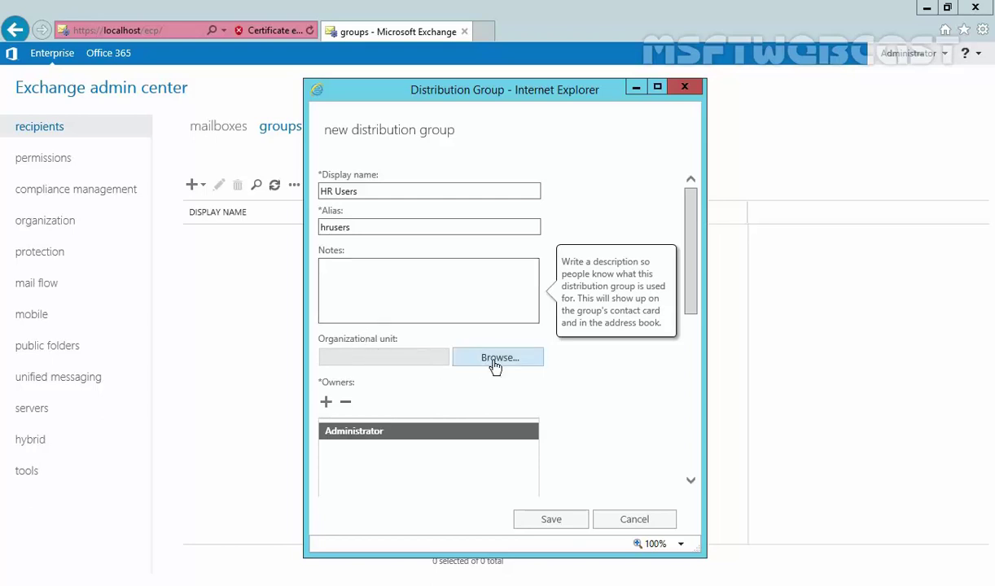
click(434, 230)
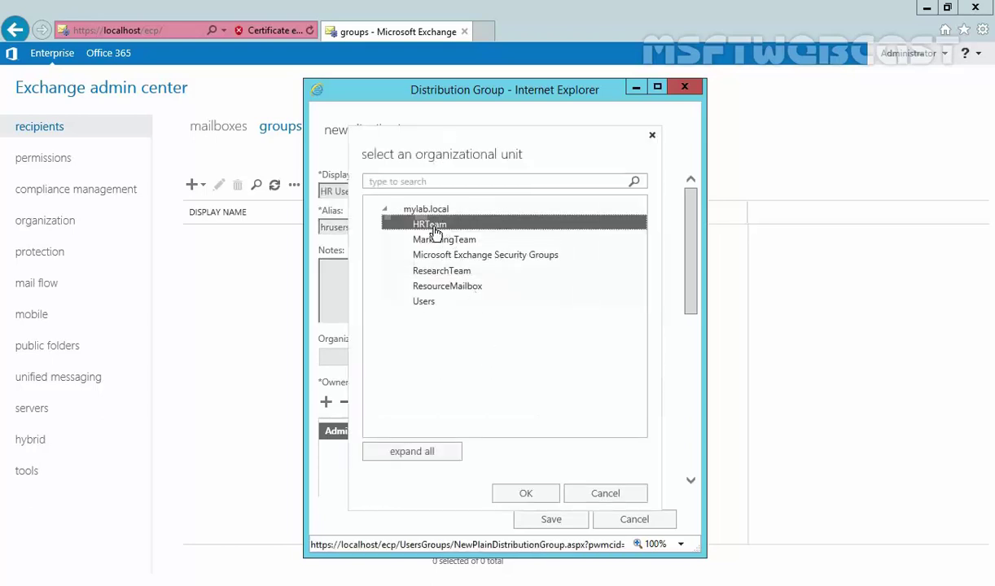
click(517, 492)
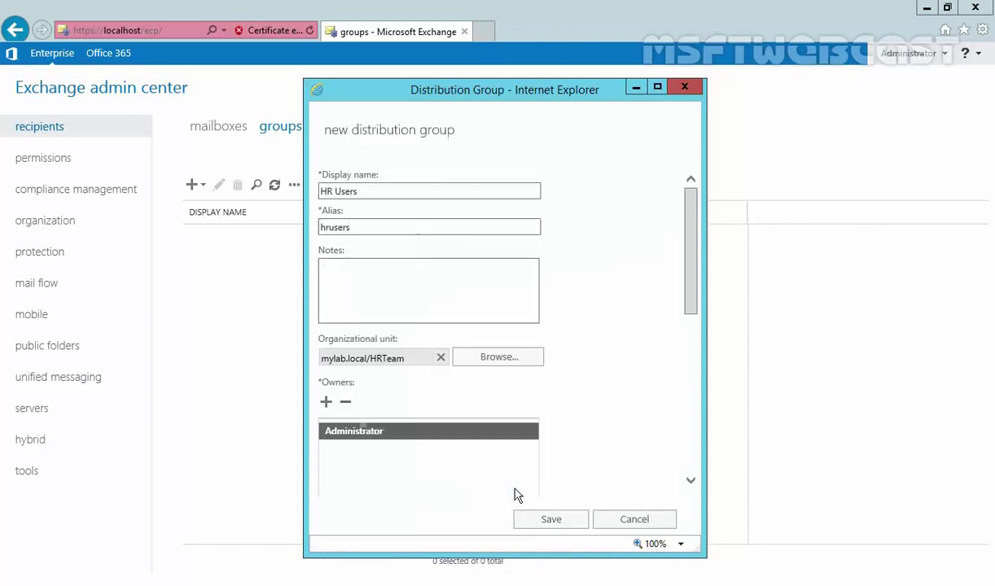
Remove Administrator from the group's owners and add Administrator back as owner.
drag(691, 244, 680, 320)
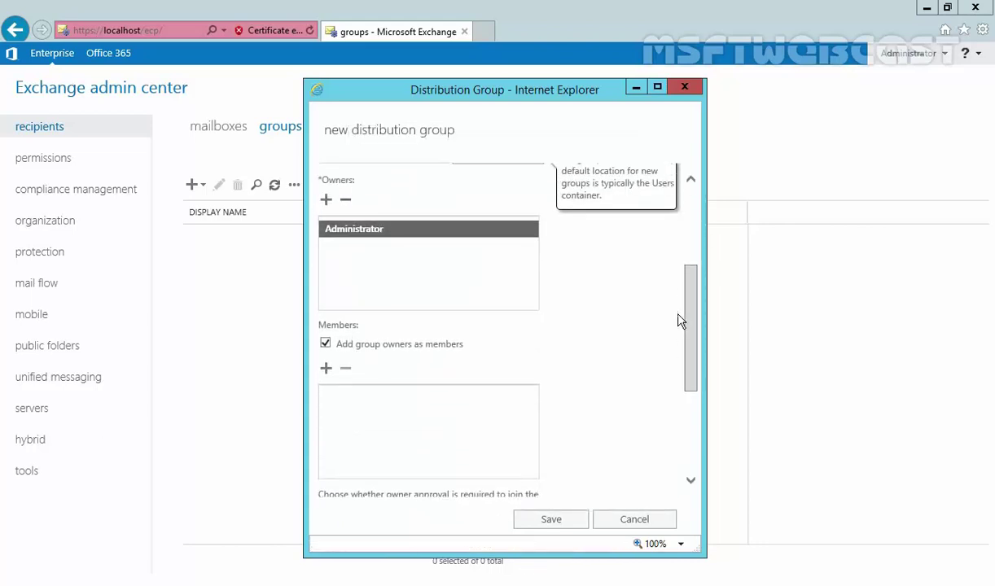
click(347, 203)
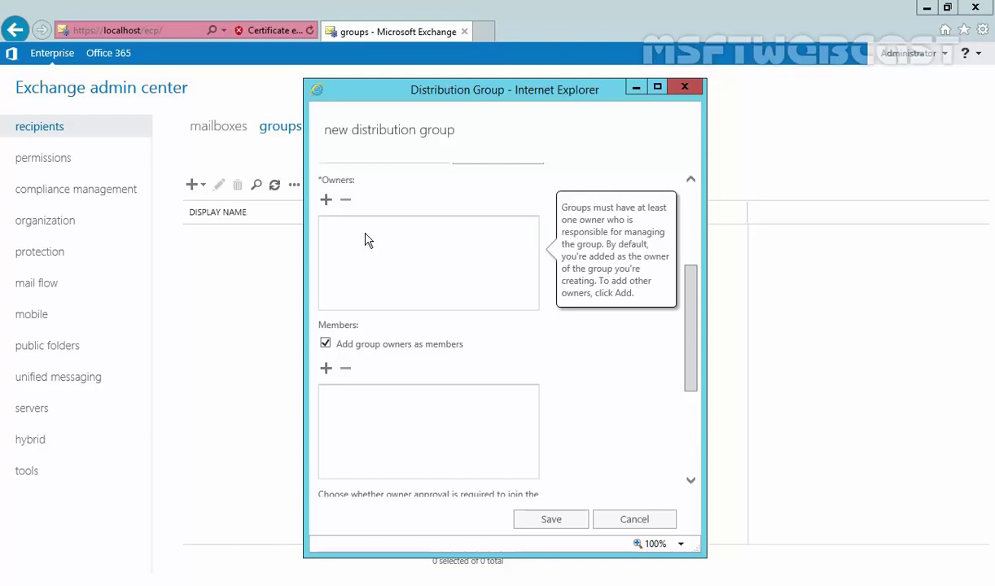
click(326, 199)
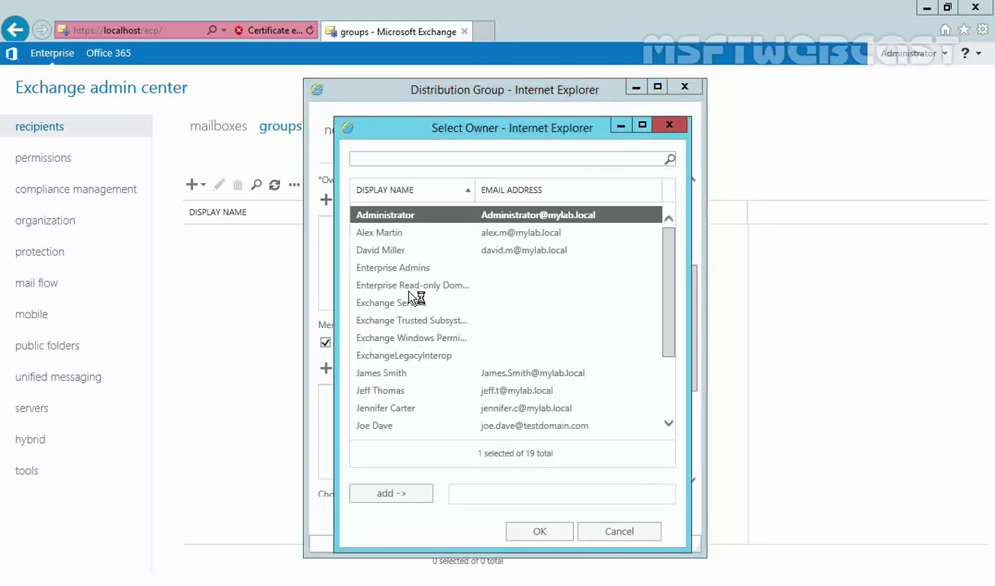
click(397, 494)
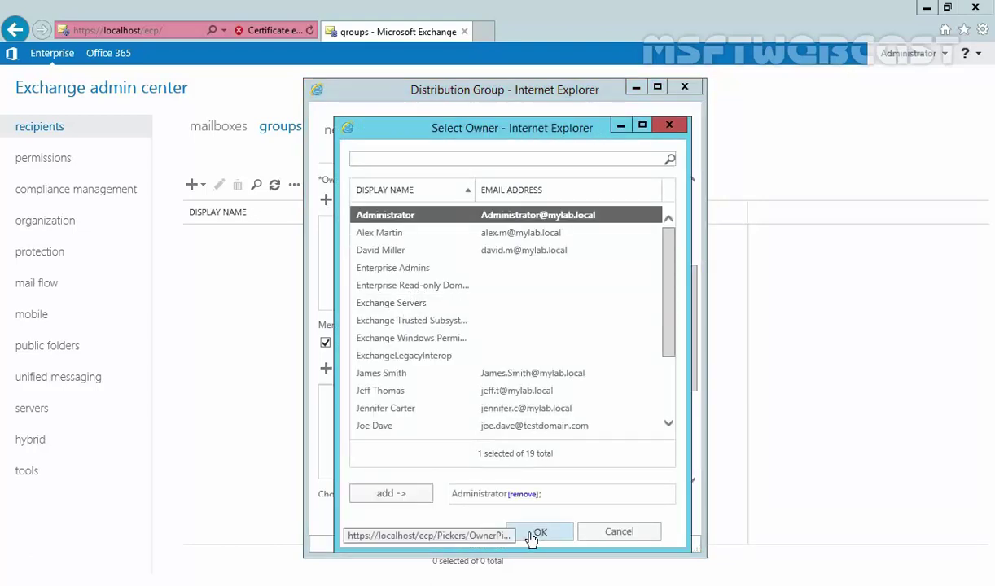
click(538, 532)
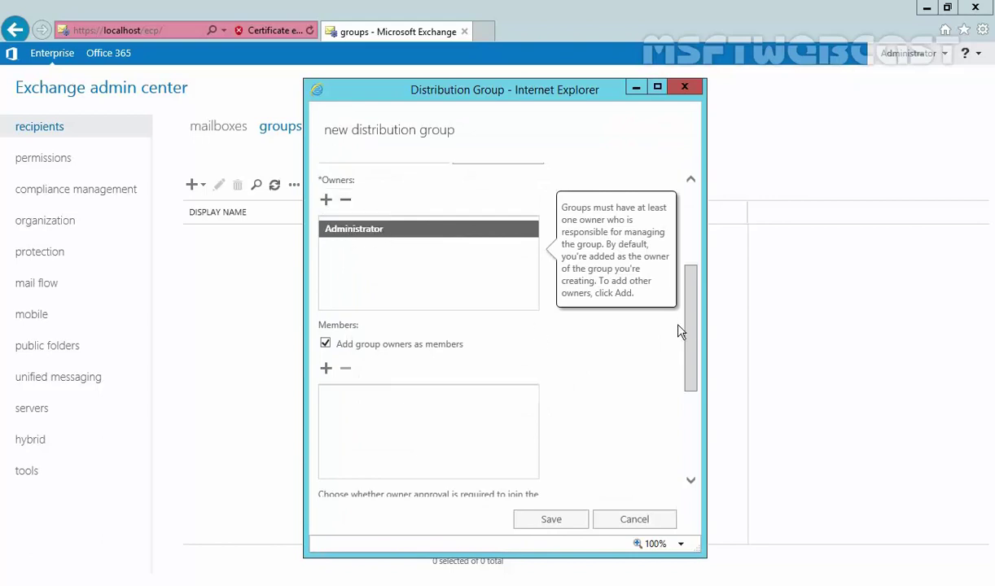
Turn off adding group owners as members and open the member selection for the group.
scroll(677, 333, down, 3)
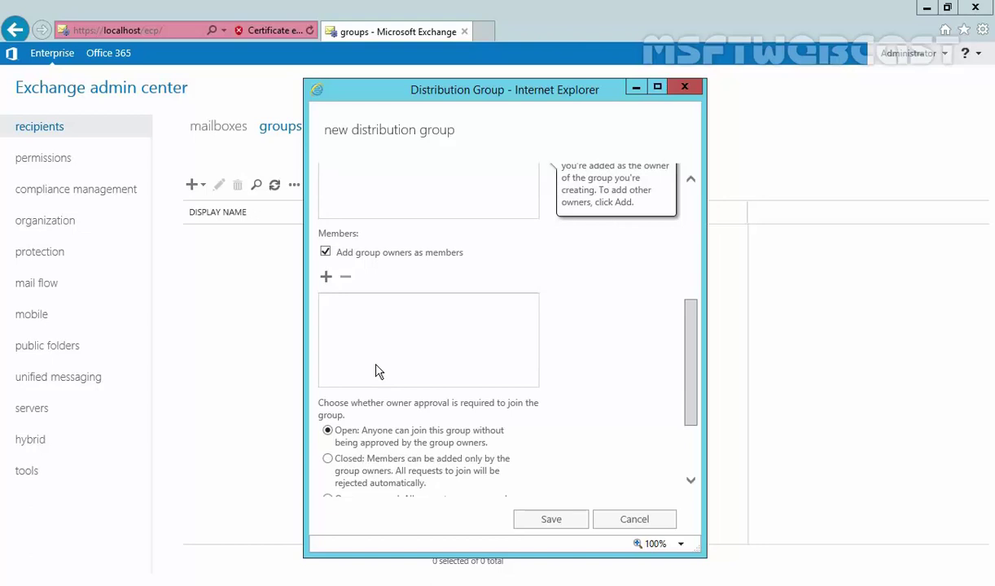
mouse_move(391, 252)
click(327, 253)
click(325, 278)
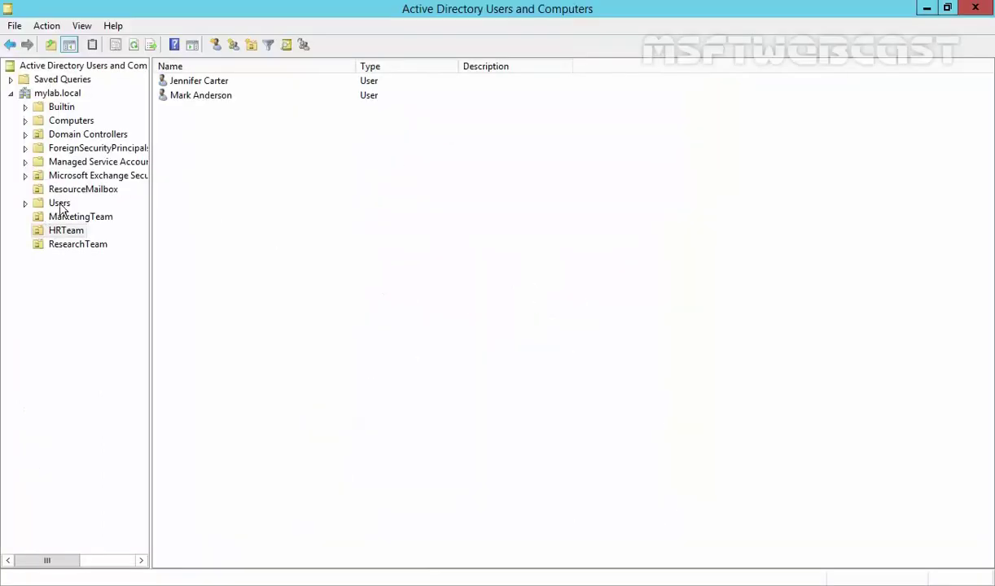
Check in Active Directory Users and Computers which users belong to the HRTeam organizational unit, and return to the member selection.
click(66, 230)
drag(275, 144, 195, 87)
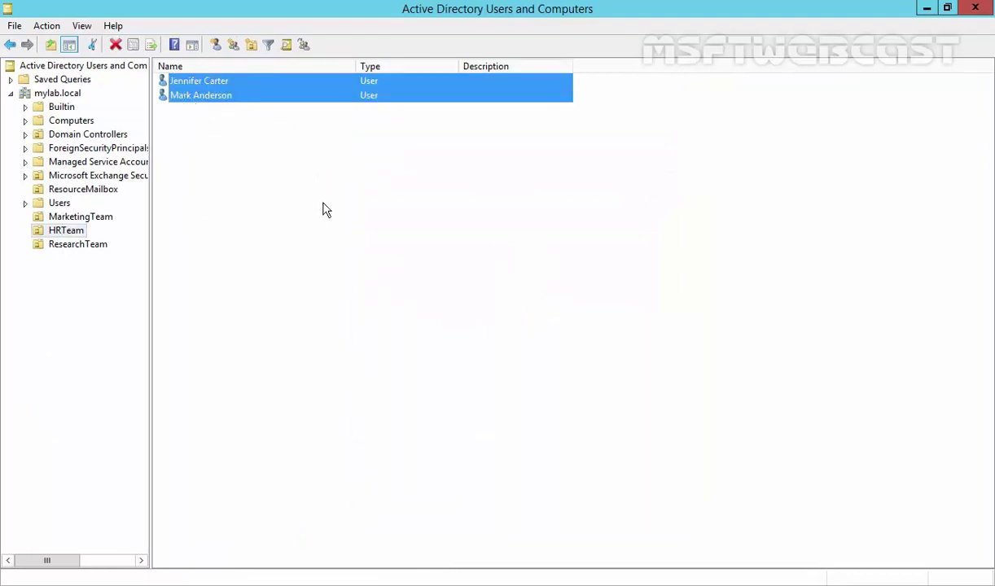
click(928, 7)
Add the two users from the HRTeam organizational unit as members of the new group.
click(381, 358)
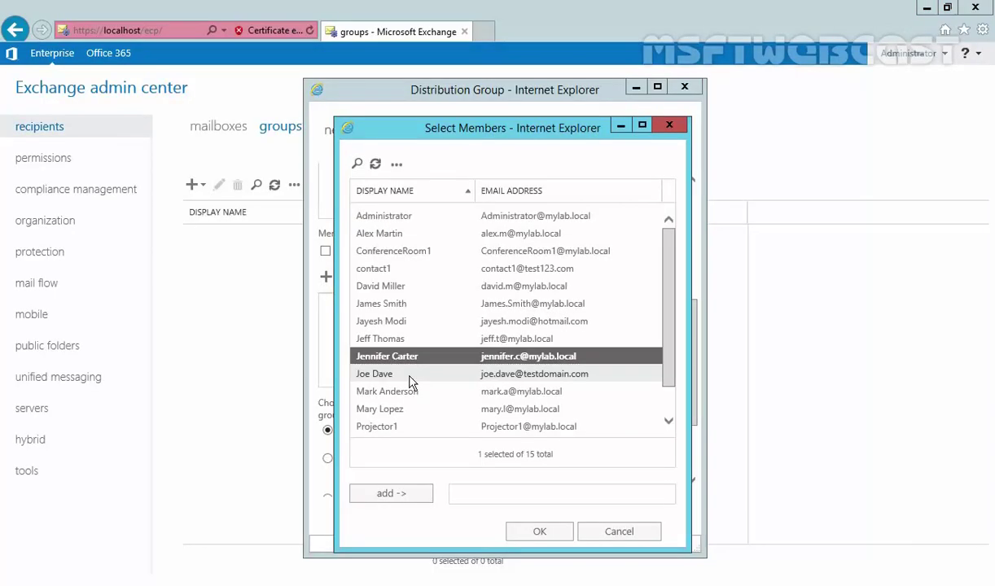
ctrl+click(388, 391)
click(394, 493)
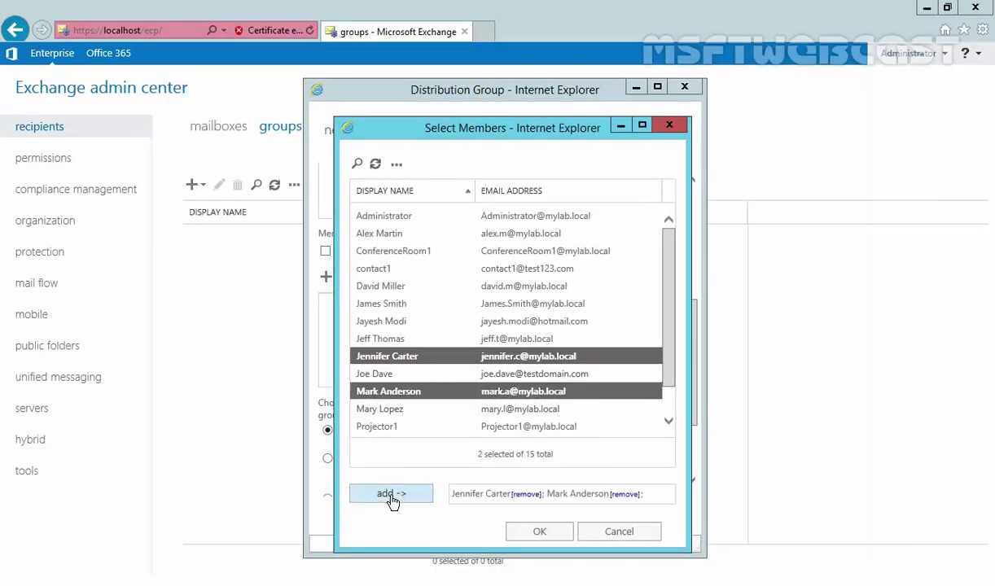
click(539, 531)
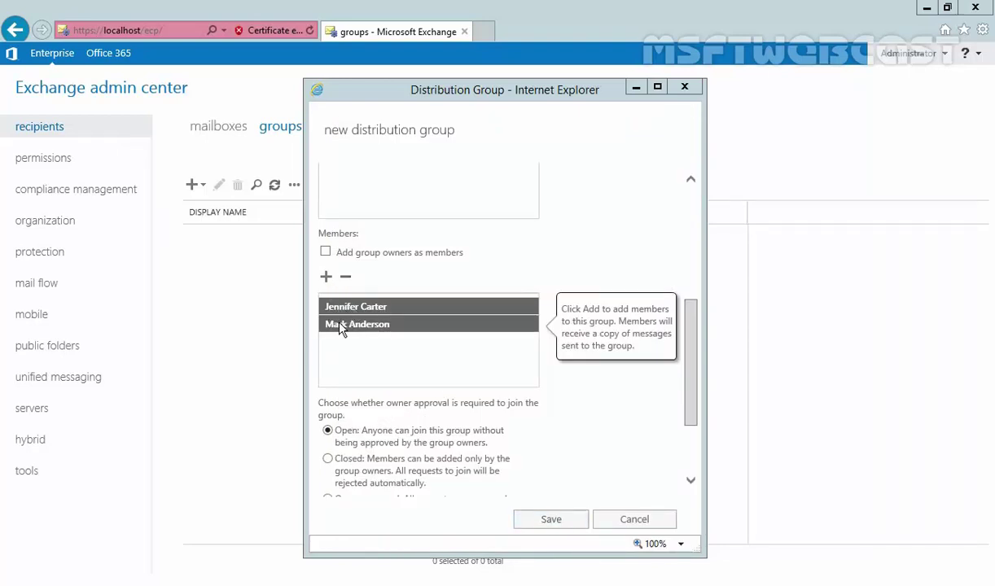
Set both joining and leaving the group to Closed, so only group owners can add or remove members.
drag(691, 395, 677, 433)
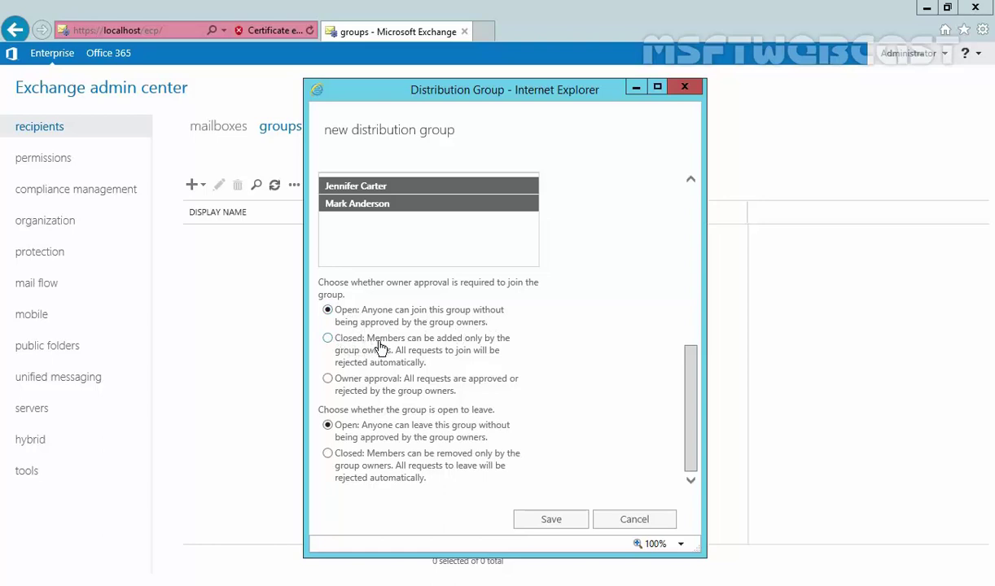
click(328, 338)
click(329, 453)
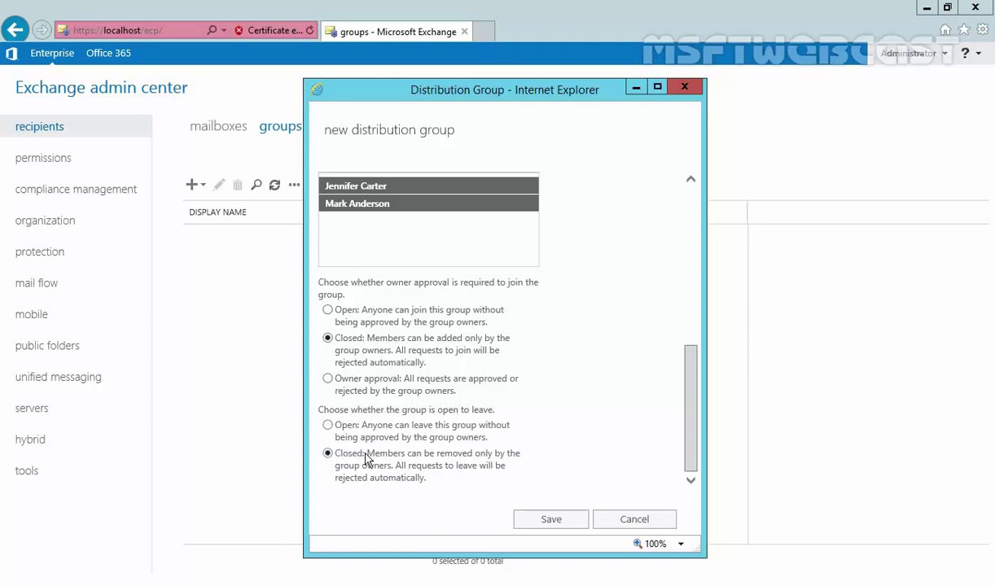
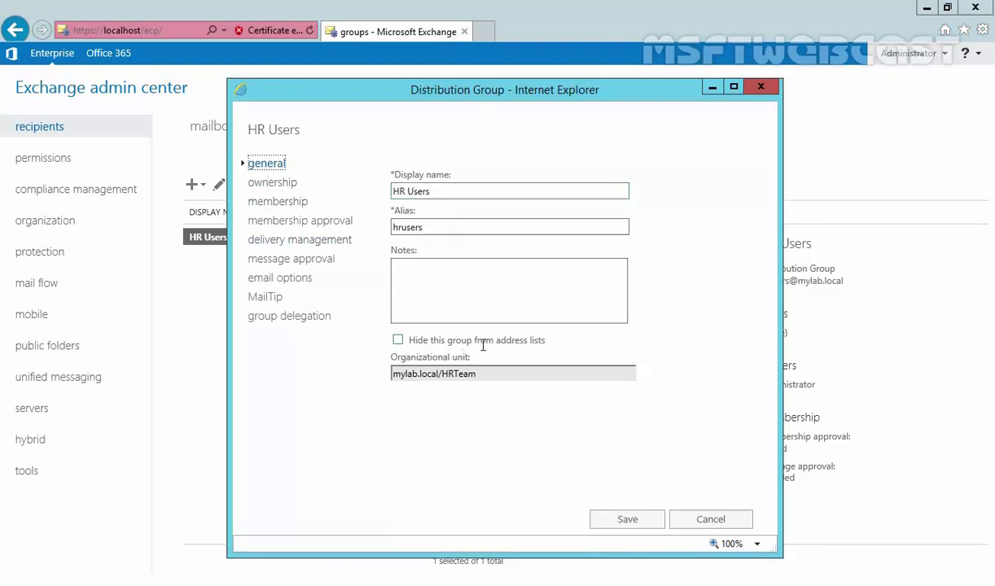
Review the HR Users group's general, ownership, membership and membership approval settings, and close its properties with a save.
mouse_move(461, 327)
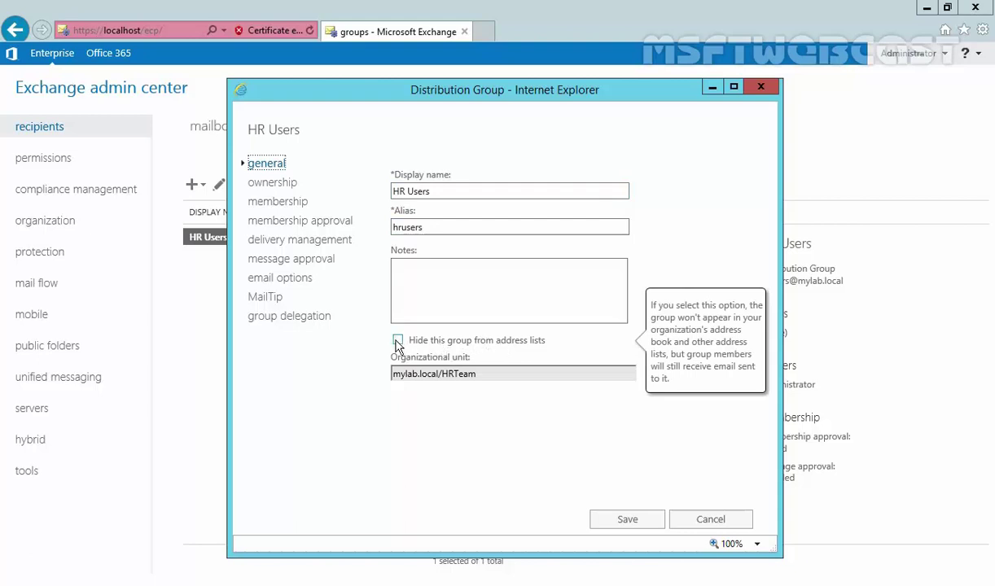
click(274, 182)
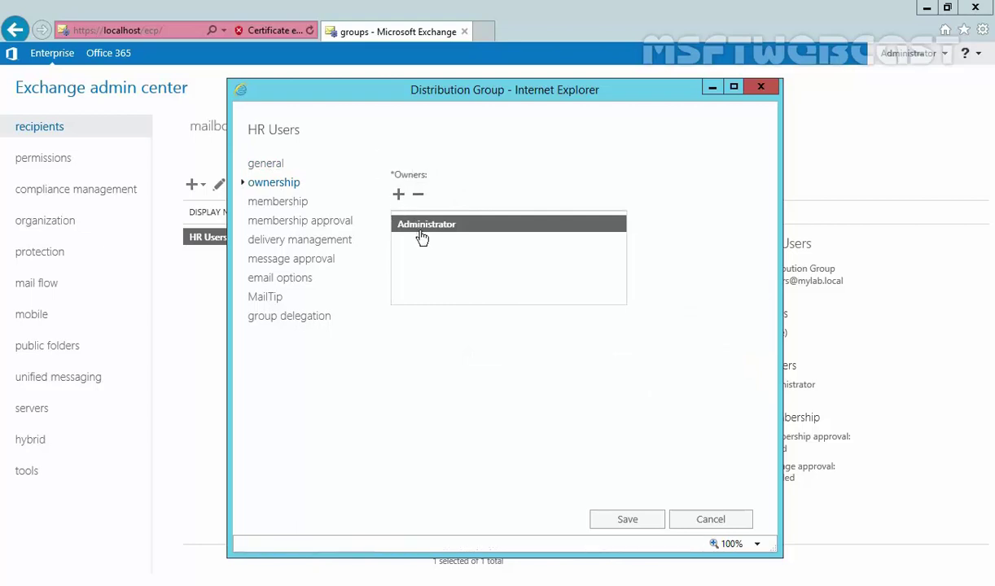
click(277, 206)
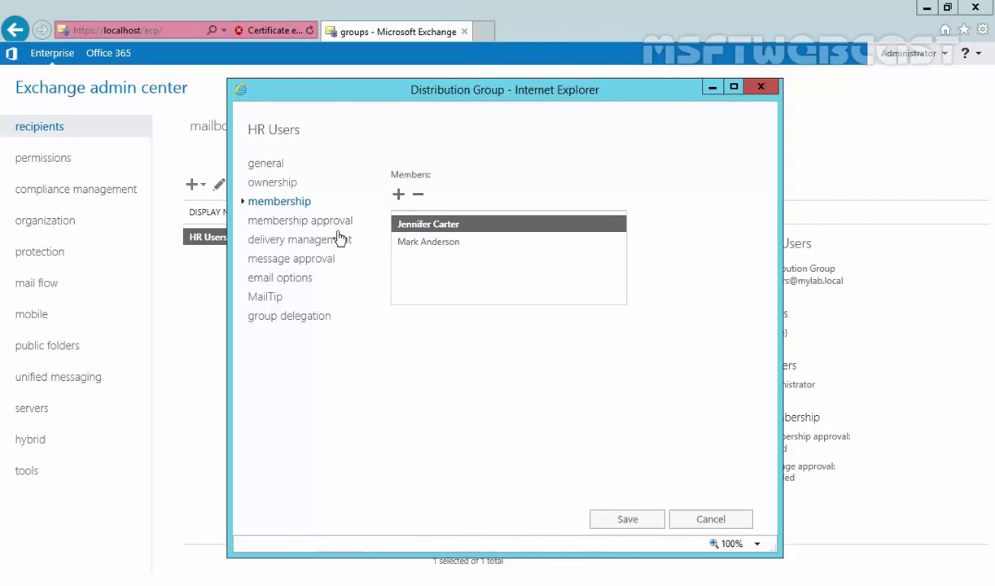
click(267, 225)
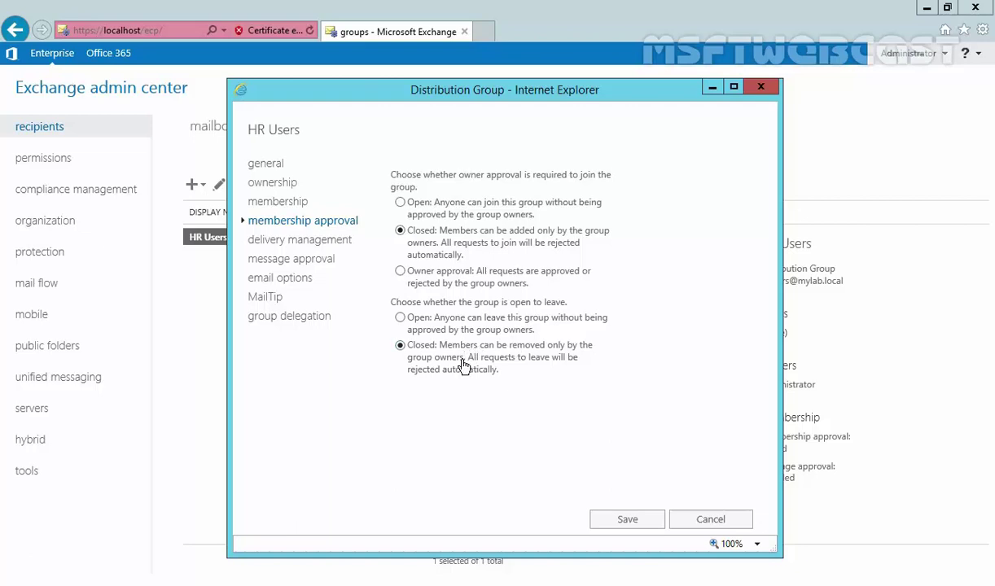
click(625, 514)
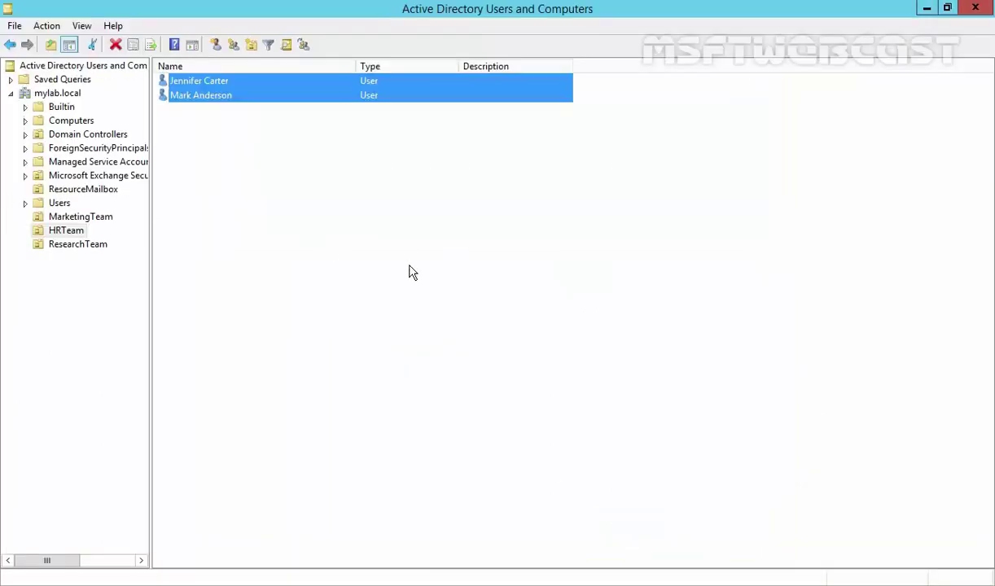
Refresh the HRTeam contents in Active Directory Users and Computers and widen the Type column to show HR Users' full group type.
click(407, 268)
right_click(318, 175)
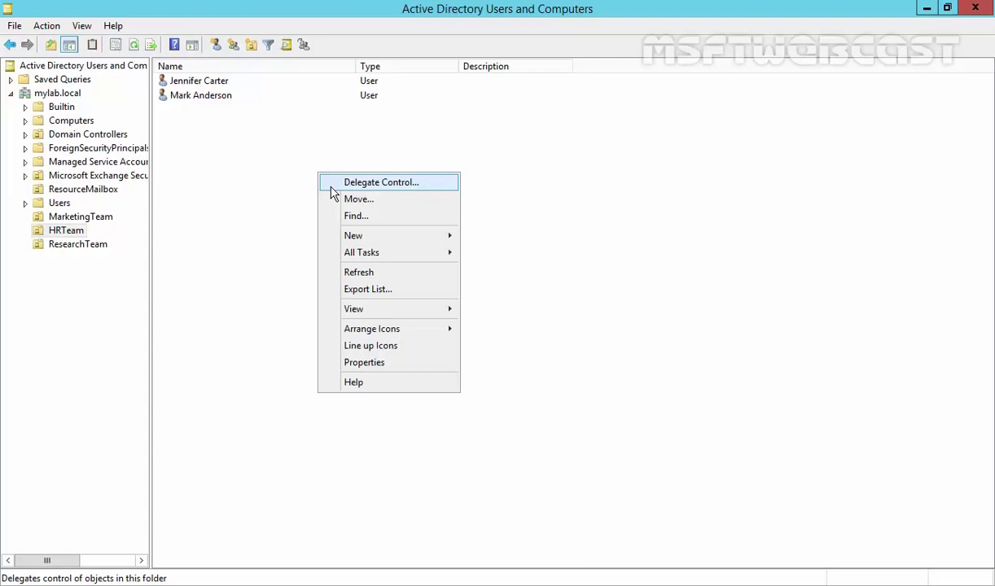
click(360, 274)
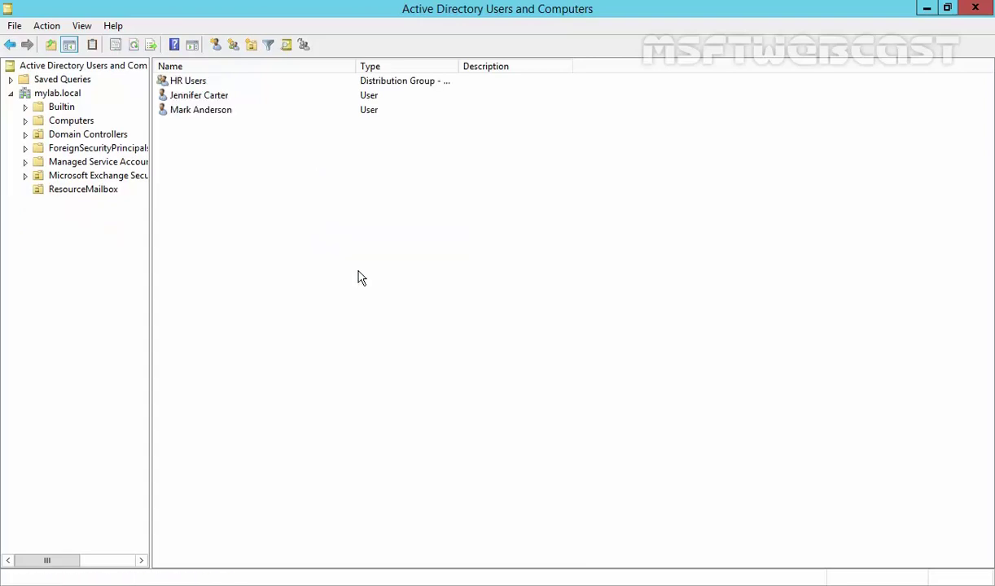
click(176, 84)
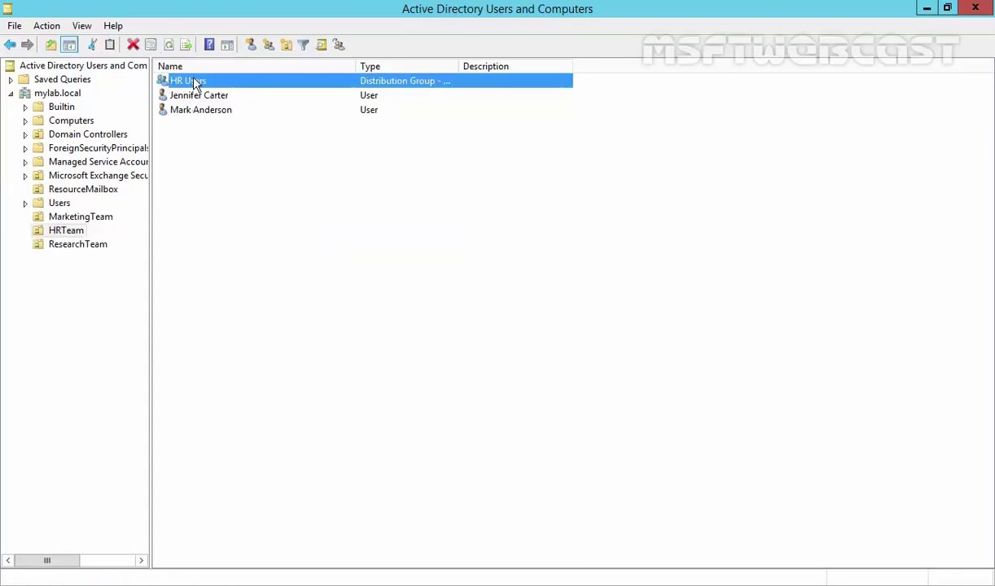
double_click(460, 66)
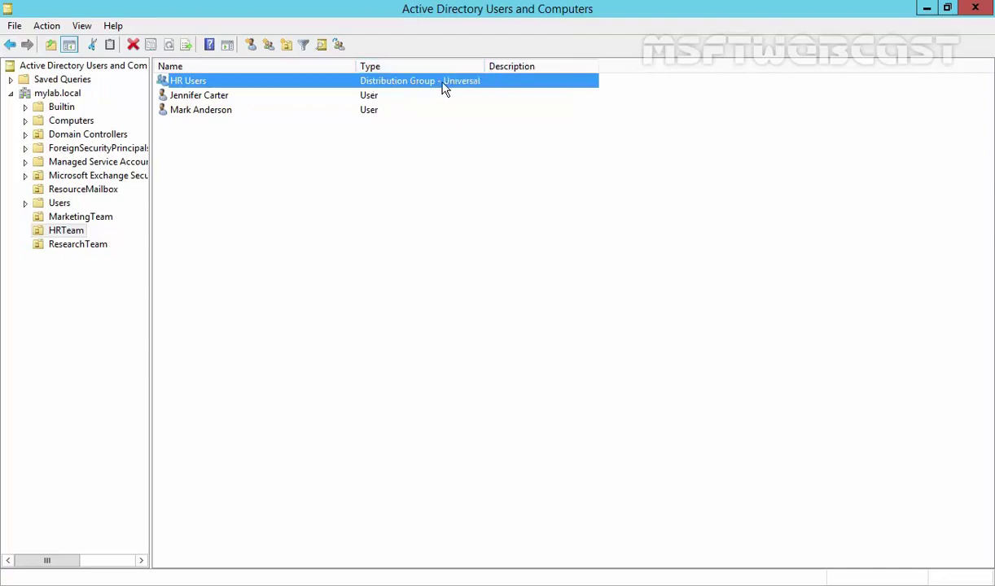
Examine the general properties and member list of the HR Users group in Active Directory, and close its properties.
right_click(183, 82)
click(238, 218)
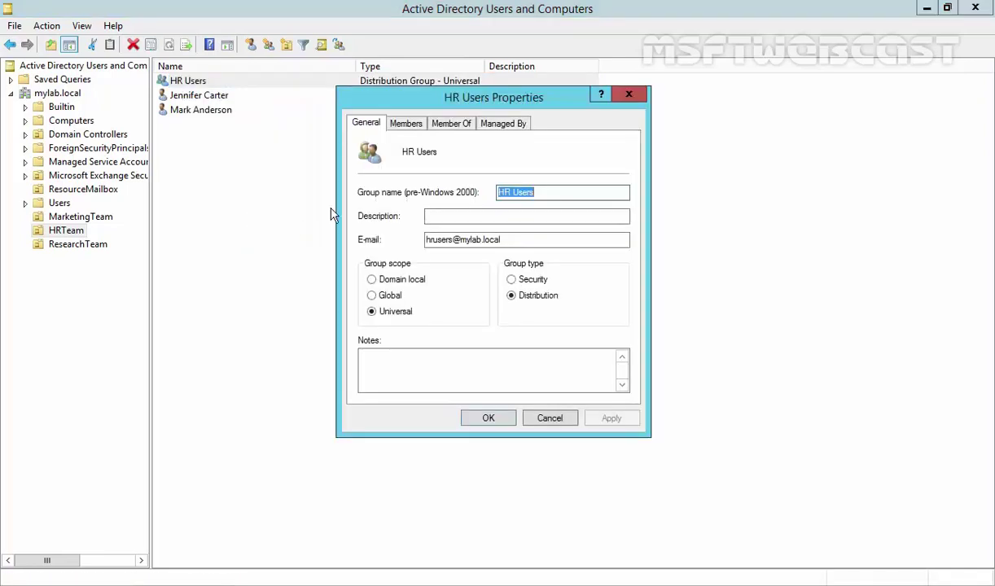
click(387, 122)
click(432, 181)
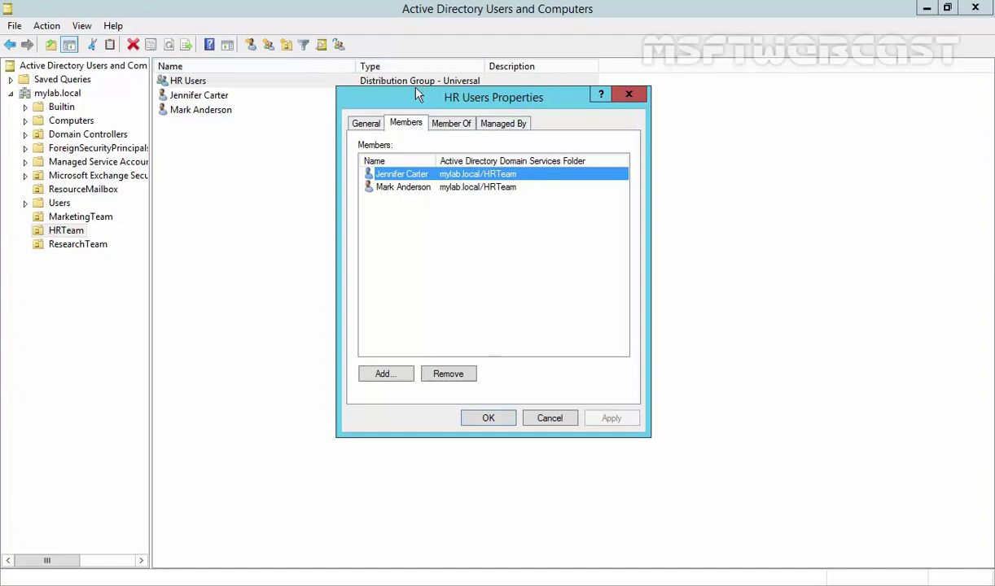
click(484, 415)
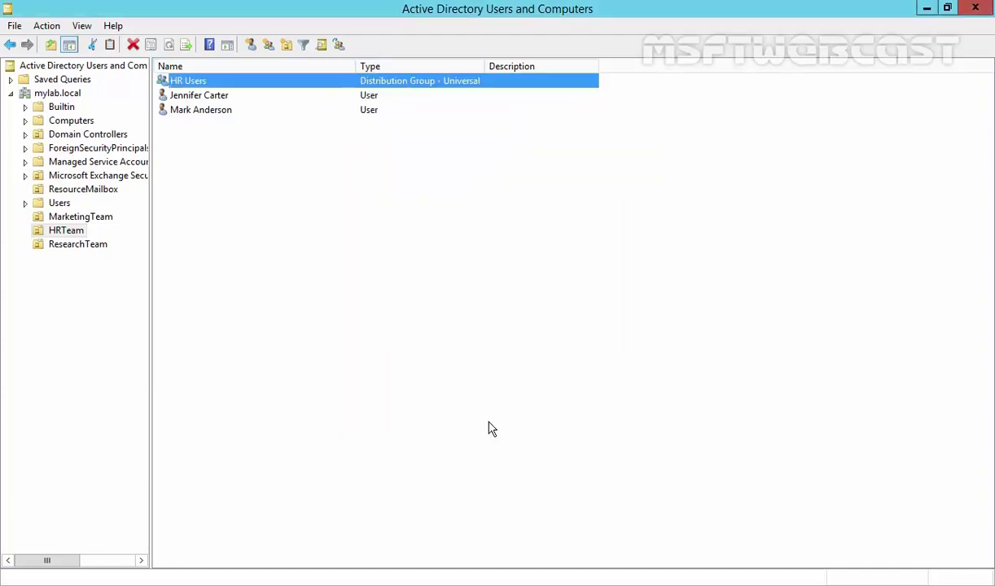